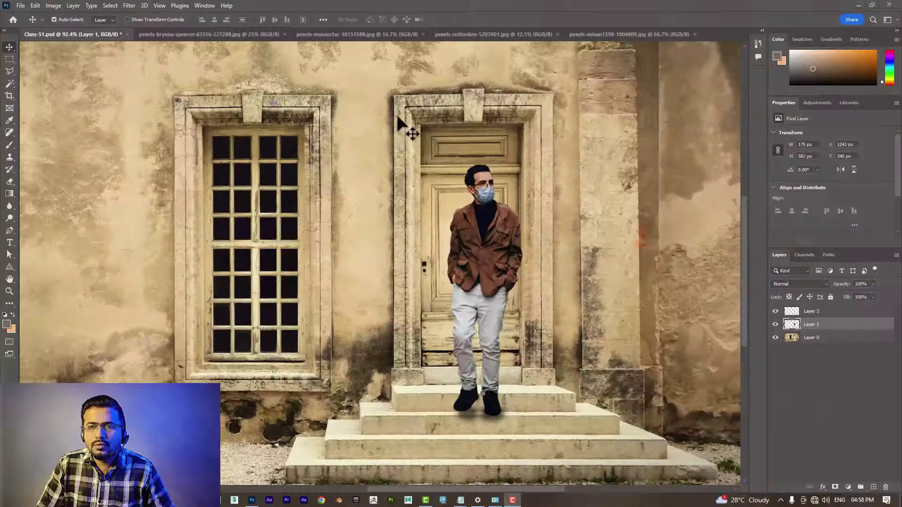
Toggle the man's layer visibility on and off to compare the composite
{"action": "scroll", "coordinate": [423, 195], "scroll_direction": "down", "scroll_amount": 2}
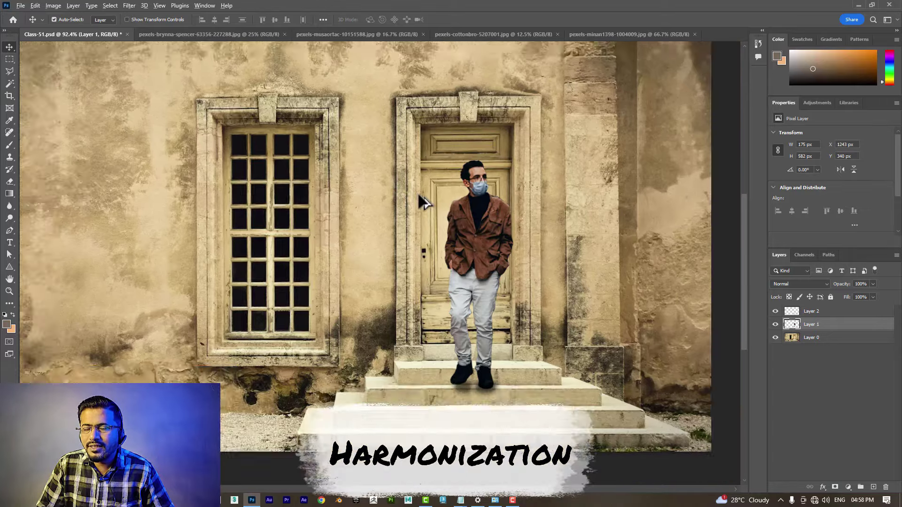
{"action": "scroll", "coordinate": [423, 192], "scroll_direction": "up", "scroll_amount": 2}
{"action": "scroll", "coordinate": [428, 188], "scroll_direction": "up", "scroll_amount": 2}
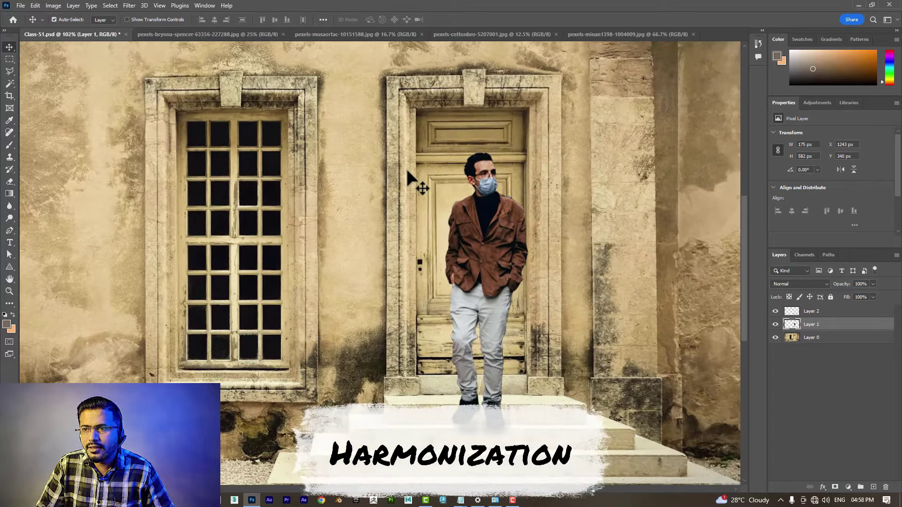
{"action": "left_click", "coordinate": [775, 338]}
{"action": "left_click", "coordinate": [775, 338]}
{"action": "left_click", "coordinate": [775, 324]}
{"action": "left_click", "coordinate": [775, 325]}
{"action": "left_click", "coordinate": [775, 324]}
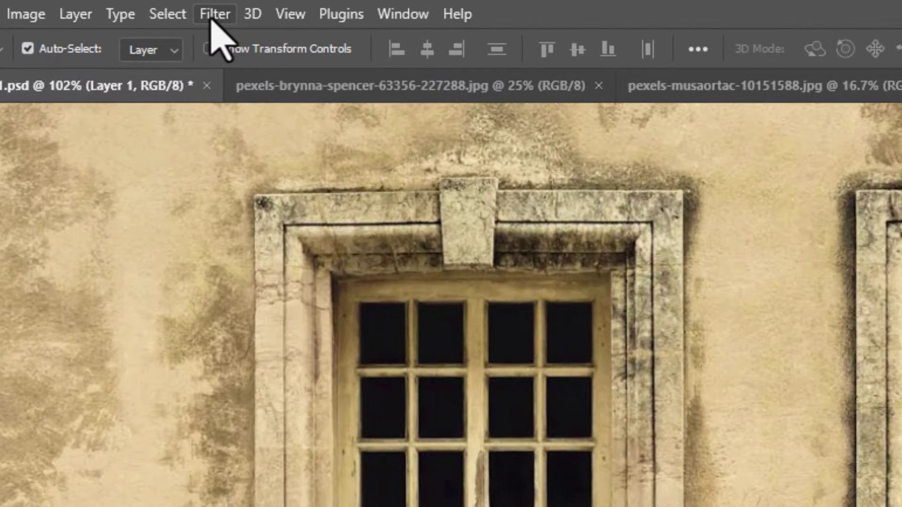
Open Neural Filters and enable Harmonization for the man's cut-out
{"action": "left_click", "coordinate": [214, 15]}
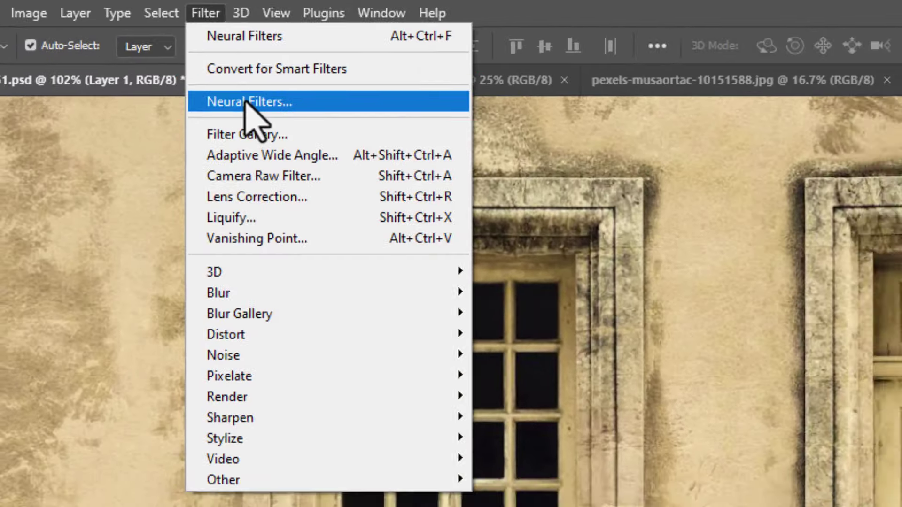
{"action": "left_click", "coordinate": [247, 103]}
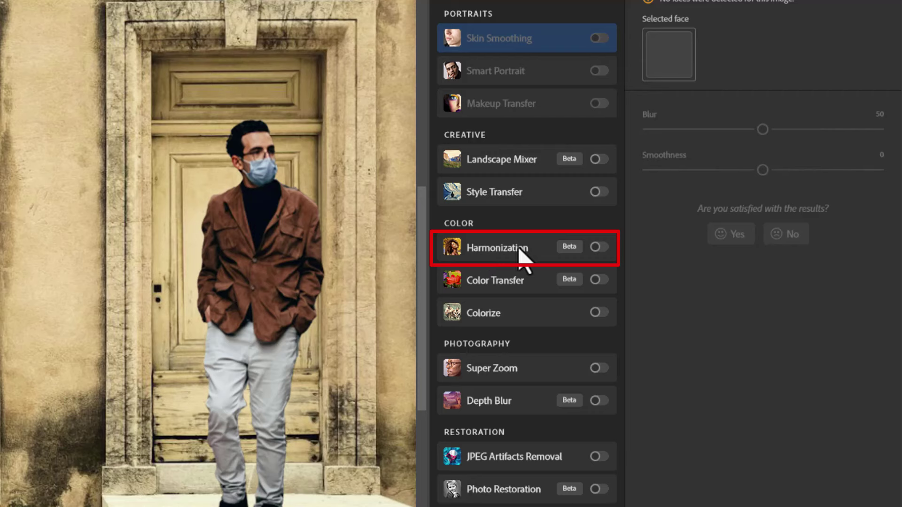
{"action": "left_click", "coordinate": [600, 251]}
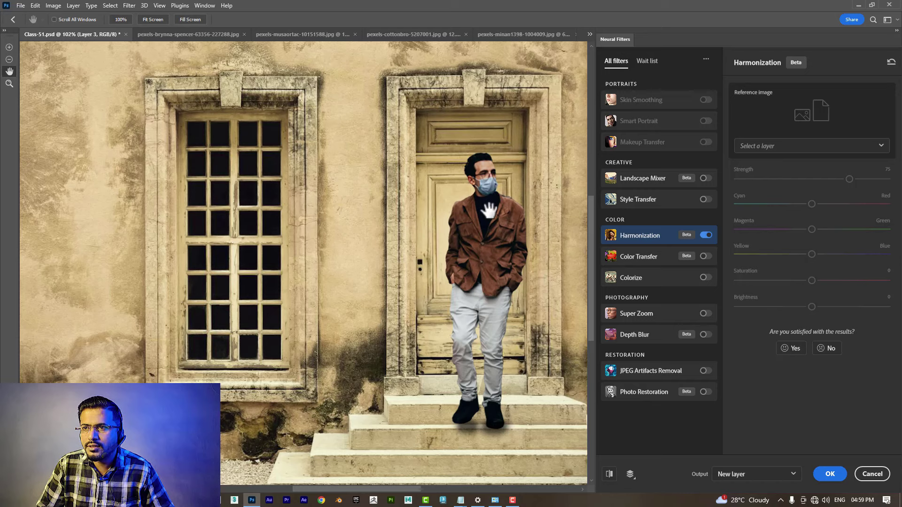
Set Harmonization's reference to Layer 0 and compare the preview against the original
{"action": "left_click", "coordinate": [805, 151]}
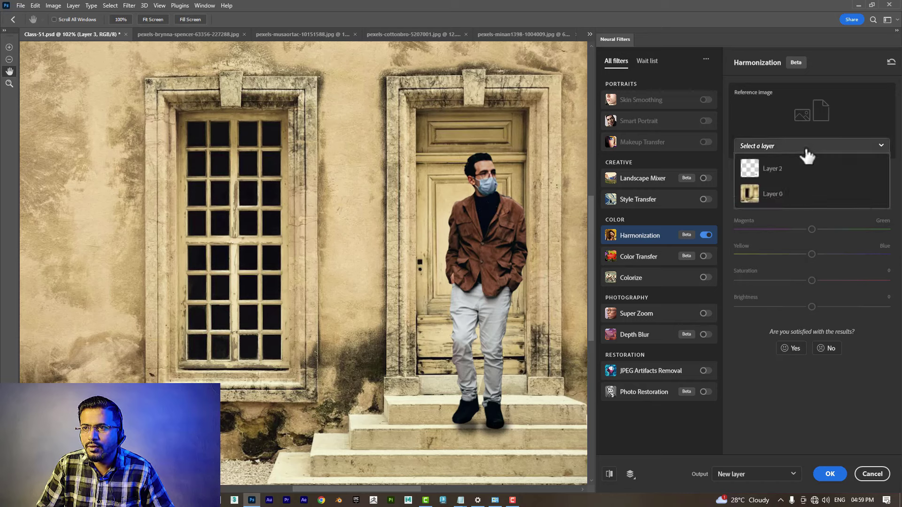
{"action": "left_click", "coordinate": [761, 191]}
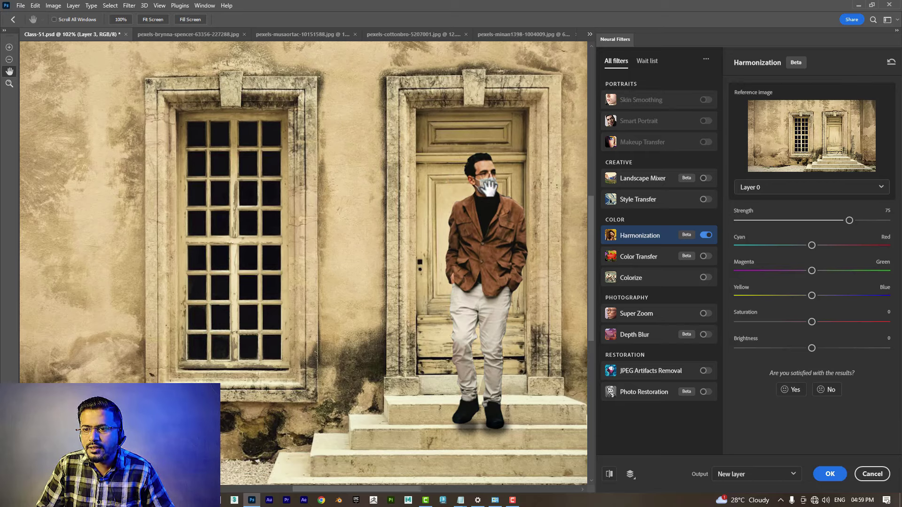
{"action": "left_click", "coordinate": [609, 474]}
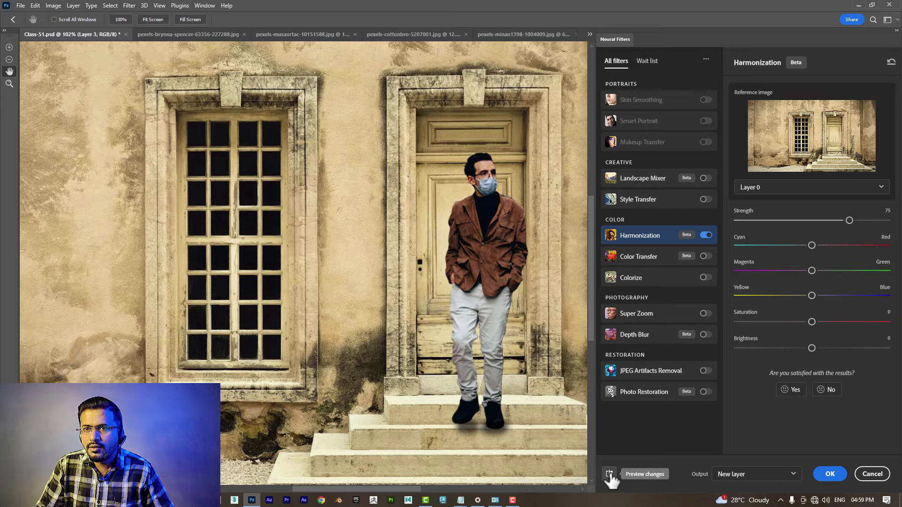
{"action": "left_click", "coordinate": [609, 474]}
{"action": "left_click", "coordinate": [609, 474]}
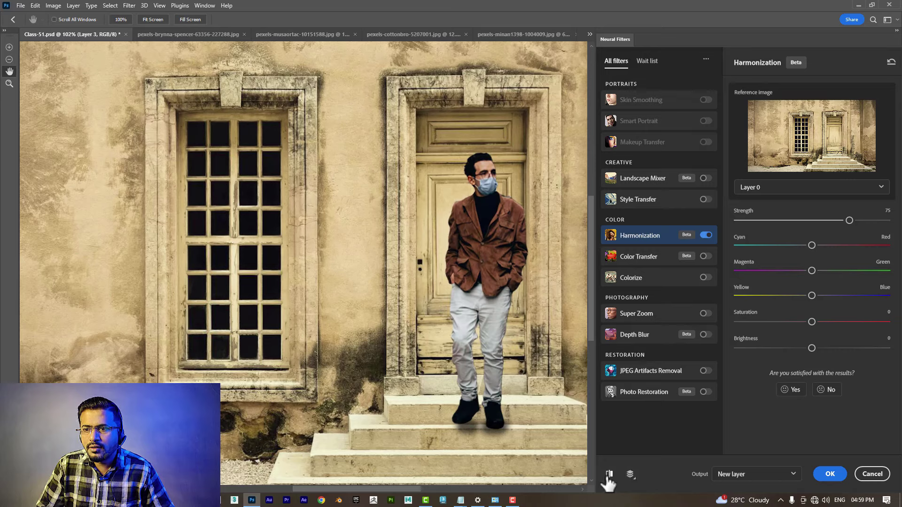
{"action": "left_click", "coordinate": [609, 474]}
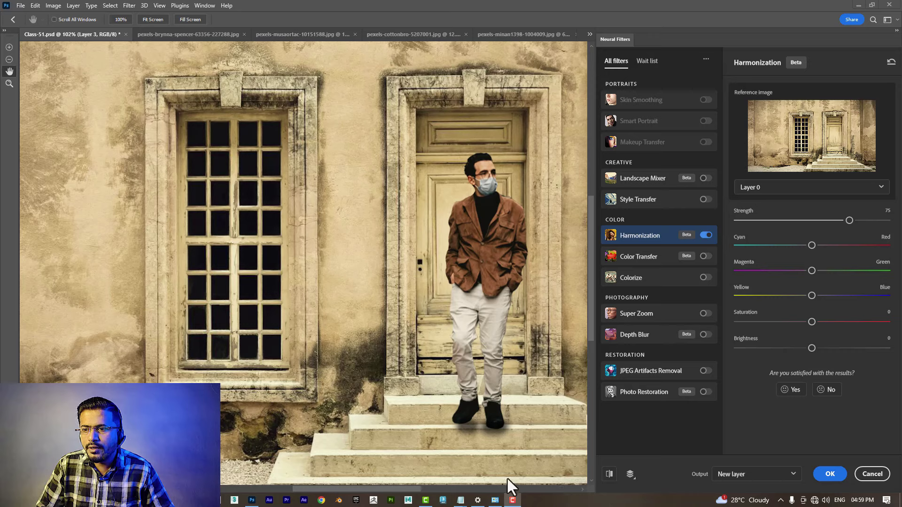
Set Output to New layer and apply the harmonization
{"action": "left_click", "coordinate": [756, 473]}
{"action": "left_click", "coordinate": [749, 469]}
{"action": "left_click", "coordinate": [734, 453]}
{"action": "left_click", "coordinate": [736, 474]}
{"action": "left_click", "coordinate": [732, 468]}
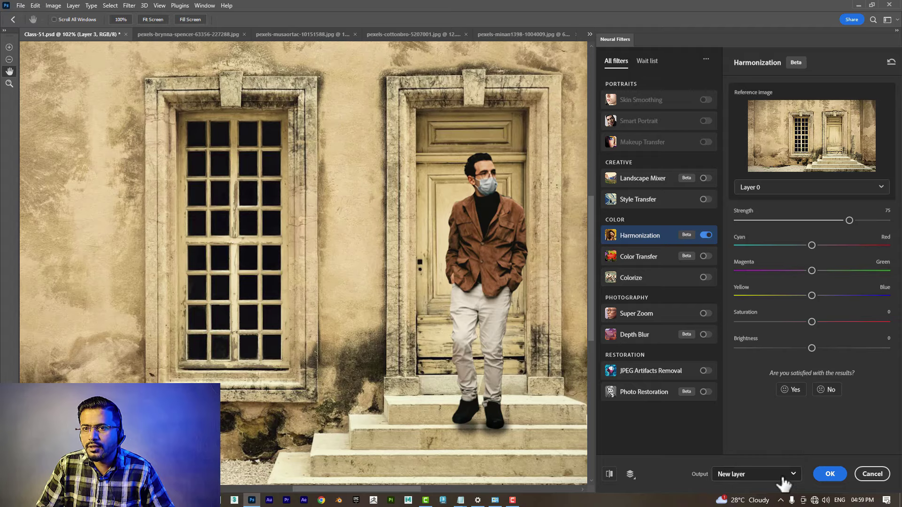
{"action": "left_click", "coordinate": [830, 474]}
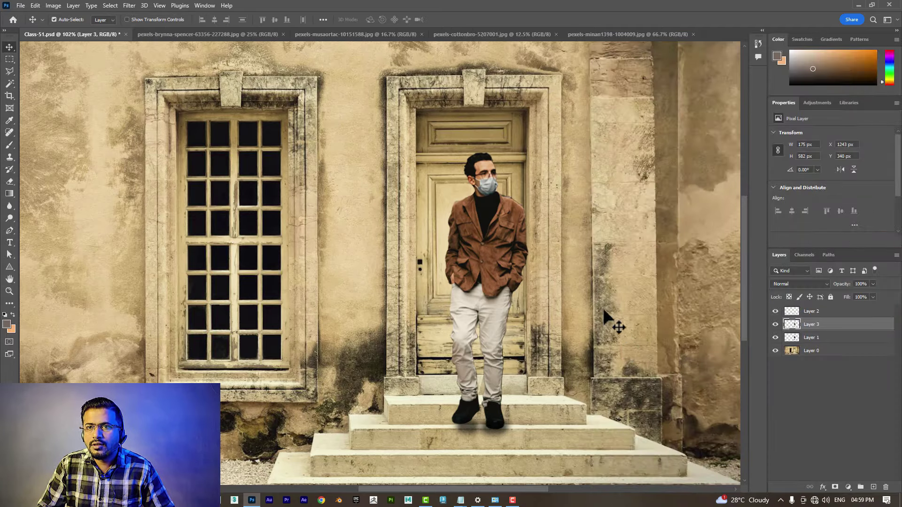
{"action": "scroll", "coordinate": [476, 246], "scroll_direction": "up", "scroll_amount": 2}
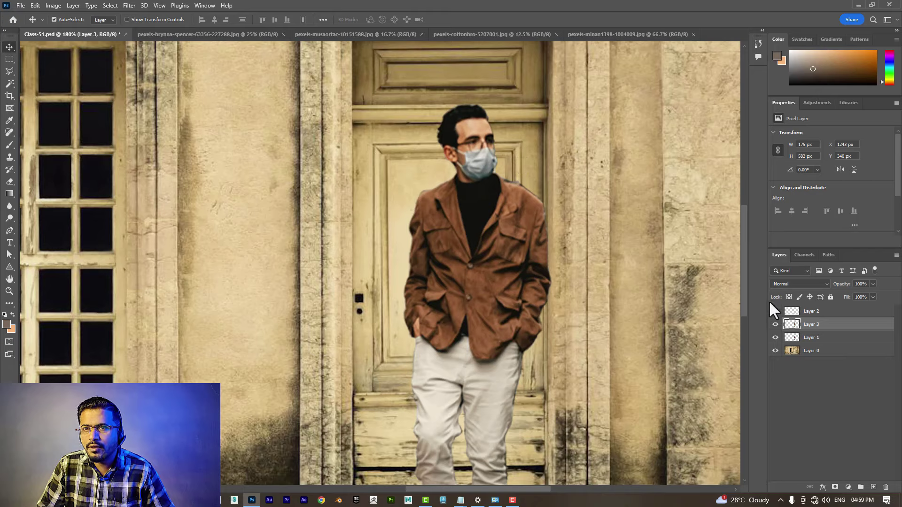
{"action": "left_click", "coordinate": [775, 324]}
{"action": "scroll", "coordinate": [507, 414], "scroll_direction": "down", "scroll_amount": 2}
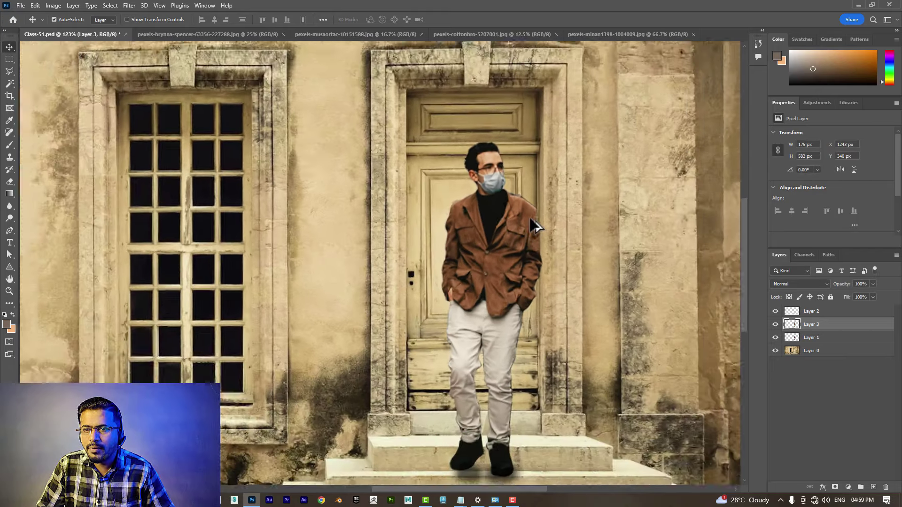
{"action": "scroll", "coordinate": [507, 414], "scroll_direction": "down", "scroll_amount": 2}
{"action": "scroll", "coordinate": [508, 413], "scroll_direction": "up", "scroll_amount": 3}
{"action": "scroll", "coordinate": [506, 404], "scroll_direction": "down", "scroll_amount": 1}
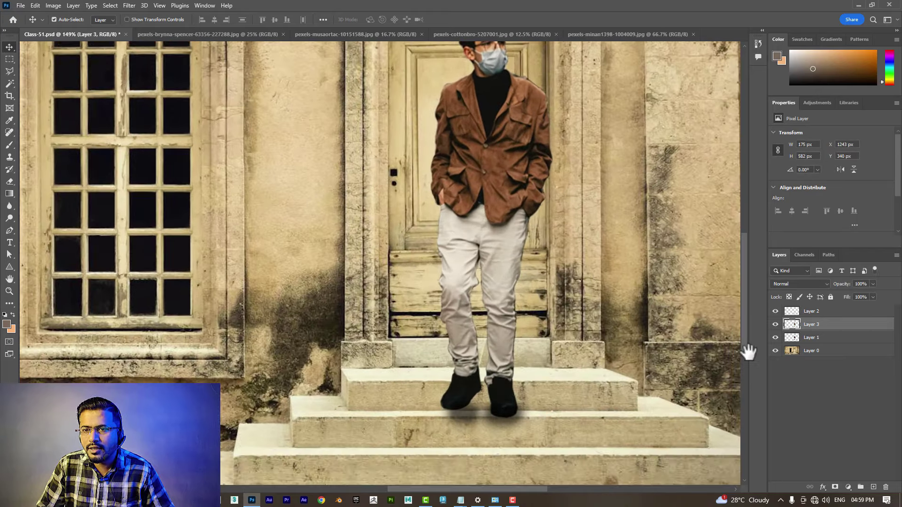
{"action": "scroll", "coordinate": [480, 342], "scroll_direction": "down", "scroll_amount": 4}
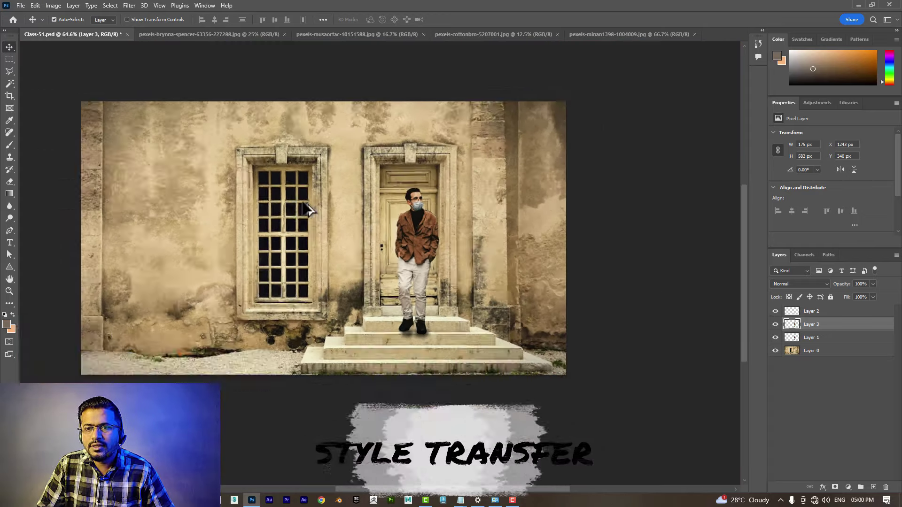
{"action": "scroll", "coordinate": [308, 209], "scroll_direction": "up", "scroll_amount": 1}
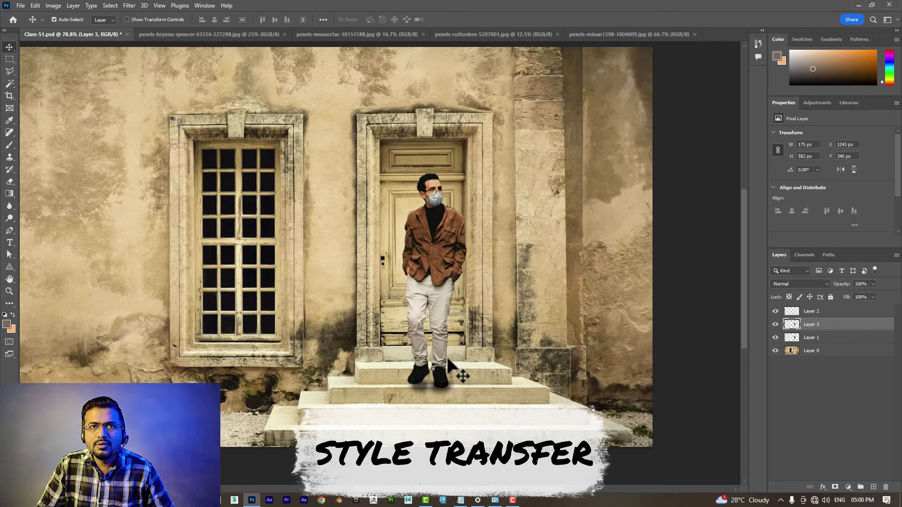
Switch between the open photos, settling on the brynna-spencer portrait in the woods
{"action": "left_click", "coordinate": [459, 35]}
{"action": "left_click", "coordinate": [381, 33]}
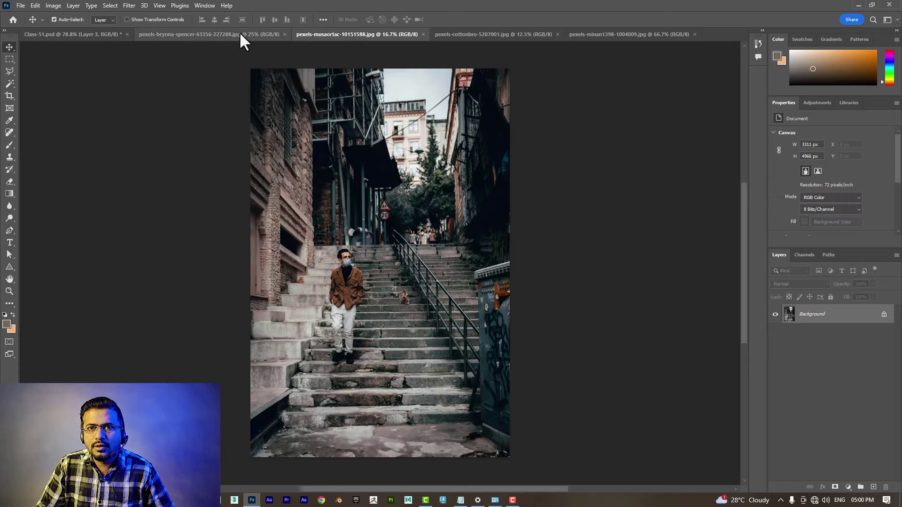
{"action": "left_click", "coordinate": [240, 33]}
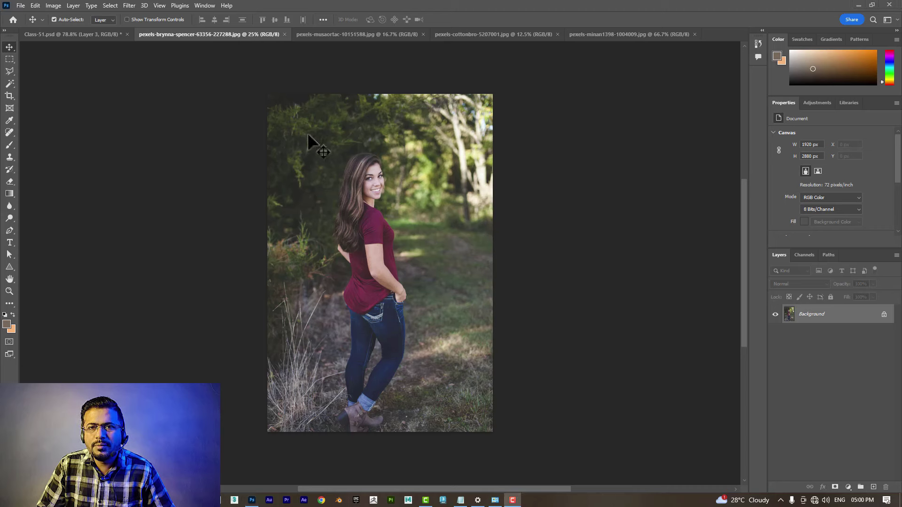
{"action": "left_click", "coordinate": [328, 32]}
{"action": "left_click", "coordinate": [263, 32]}
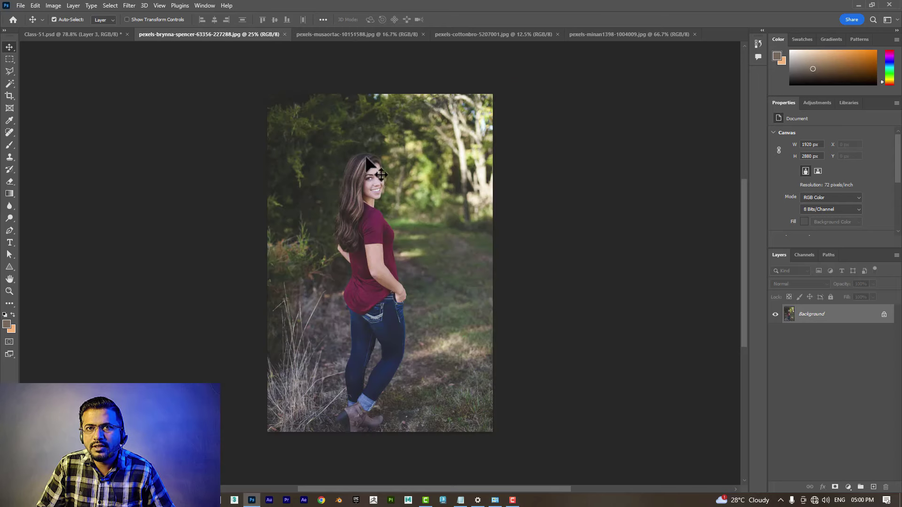
{"action": "left_click", "coordinate": [366, 32]}
{"action": "left_click", "coordinate": [202, 34]}
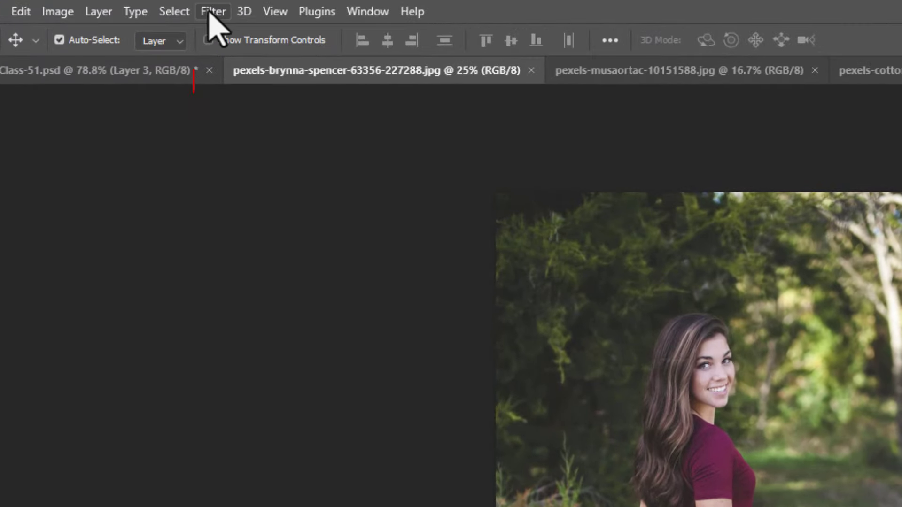
{"action": "left_click", "coordinate": [213, 12]}
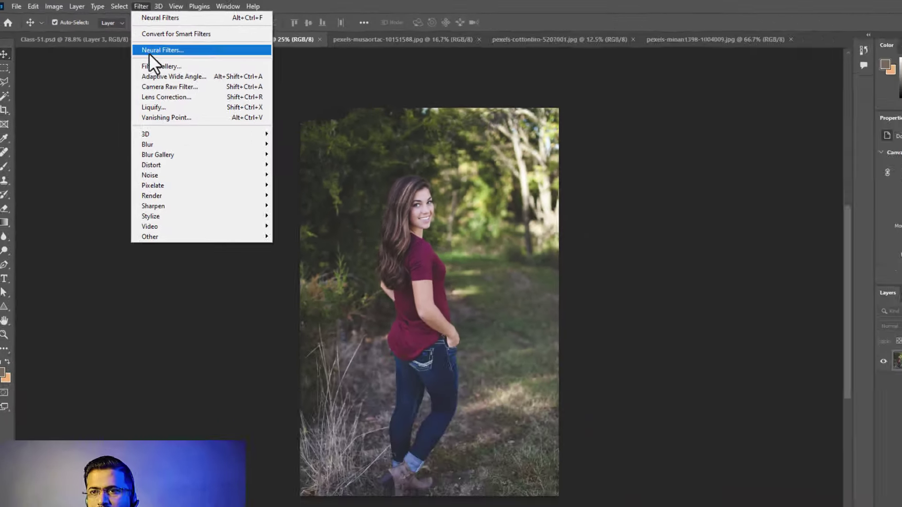
Open Neural Filters, enable Color Transfer and preview the sunset preset on the portrait
{"action": "left_click", "coordinate": [718, 230]}
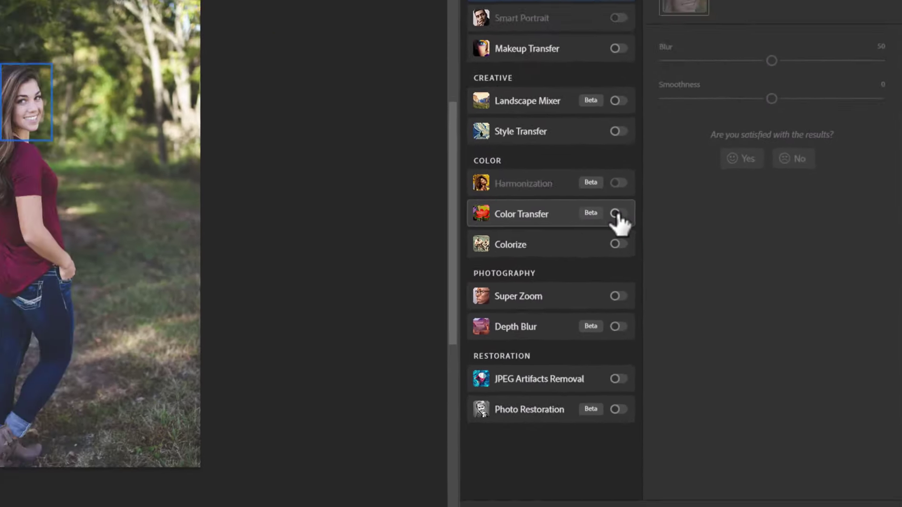
{"action": "left_click", "coordinate": [564, 190]}
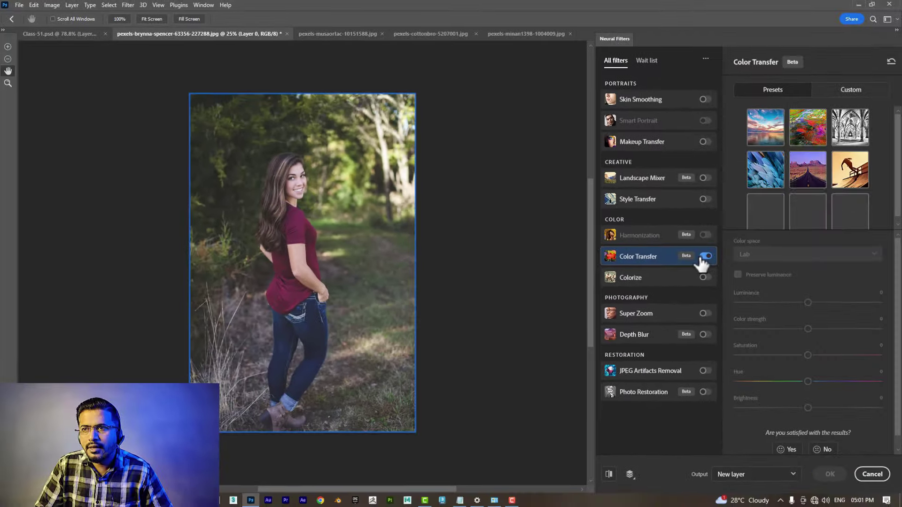
{"action": "left_click", "coordinate": [760, 145]}
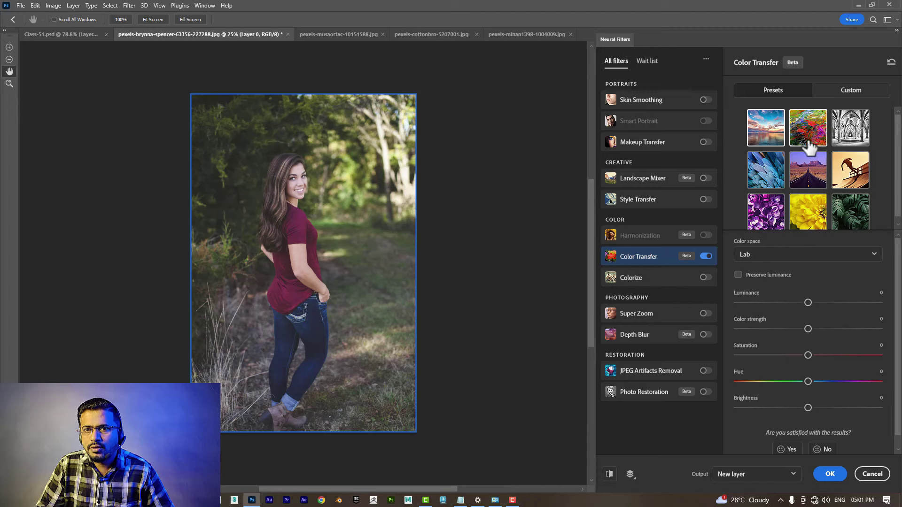
{"action": "left_click_drag", "start_coordinate": [353, 250], "coordinate": [431, 249]}
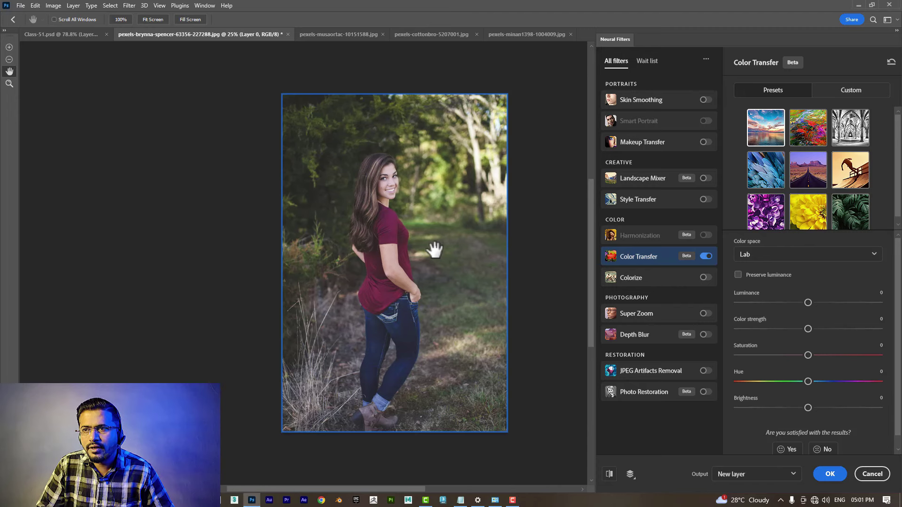
Try the lilac, yellow flower, desert road and green leaves presets, ending on sepia horse
{"action": "left_click", "coordinate": [762, 217]}
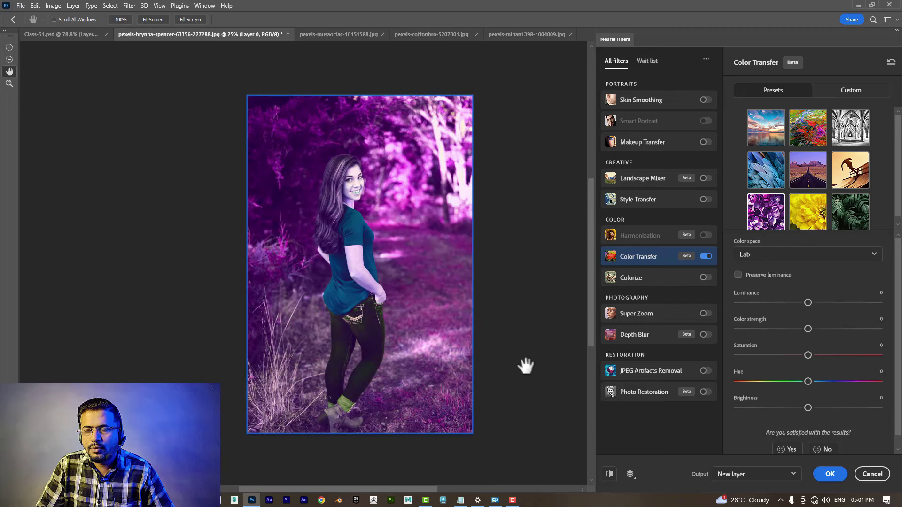
{"action": "left_click", "coordinate": [808, 214]}
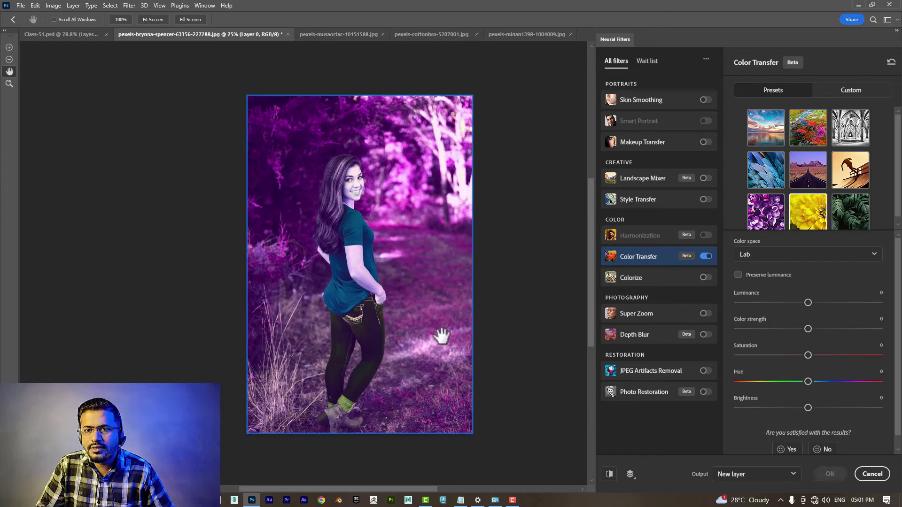
{"action": "left_click", "coordinate": [801, 178]}
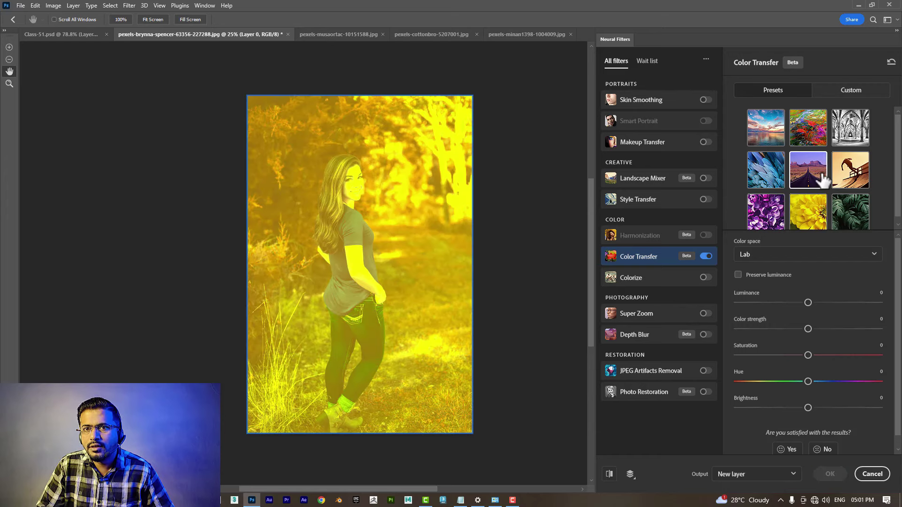
{"action": "left_click", "coordinate": [850, 216]}
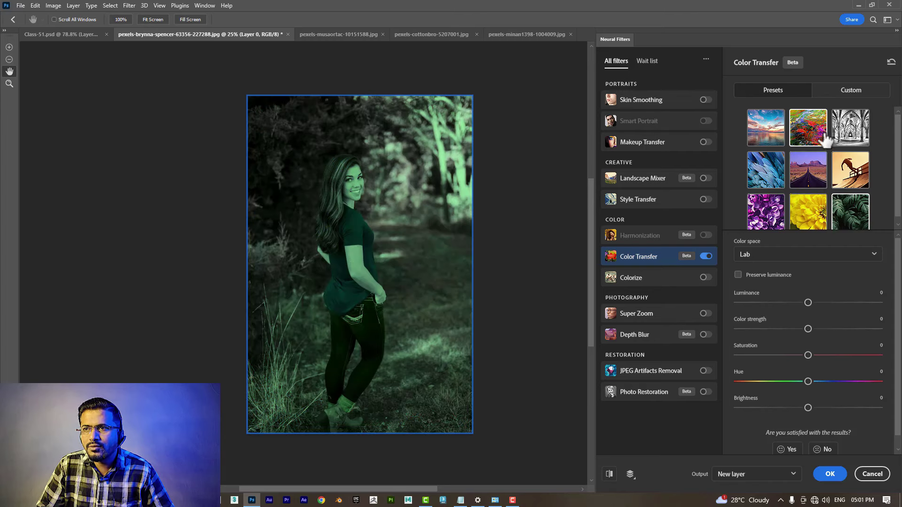
{"action": "left_click", "coordinate": [825, 139]}
{"action": "left_click", "coordinate": [847, 176]}
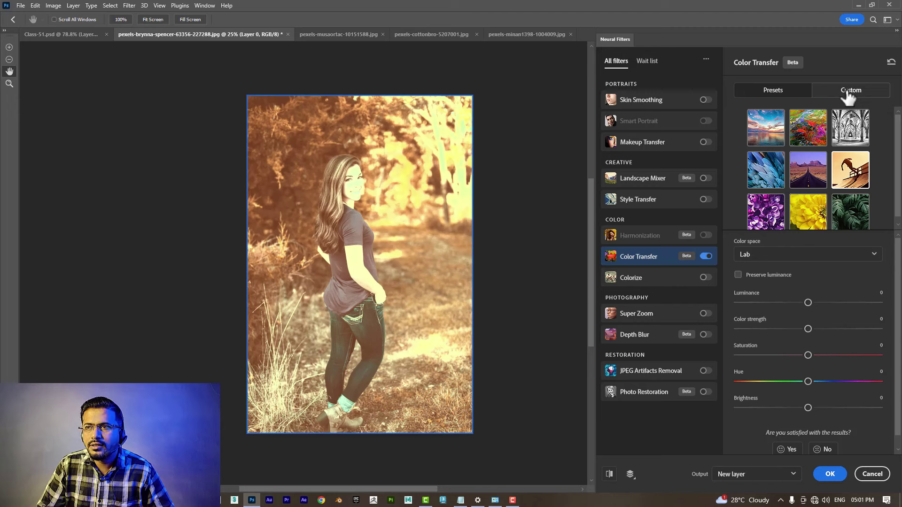
Use the musaortac staircase photo as Custom reference with Preserve luminance checked
{"action": "left_click", "coordinate": [847, 93]}
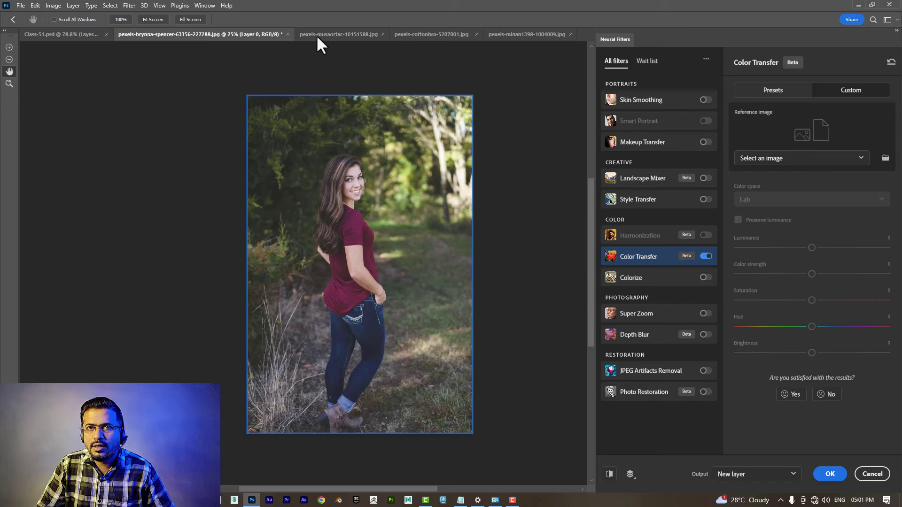
{"action": "left_click", "coordinate": [790, 159]}
{"action": "left_click", "coordinate": [785, 191]}
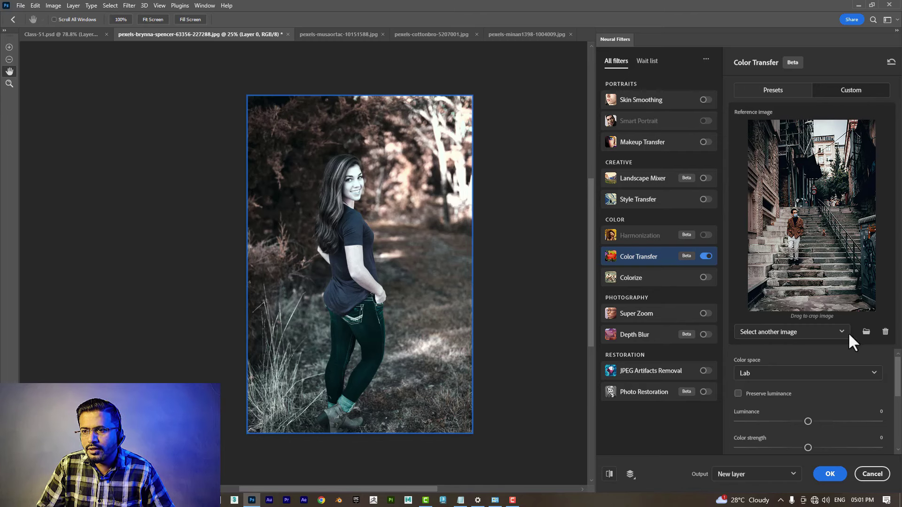
{"action": "left_click", "coordinate": [738, 394]}
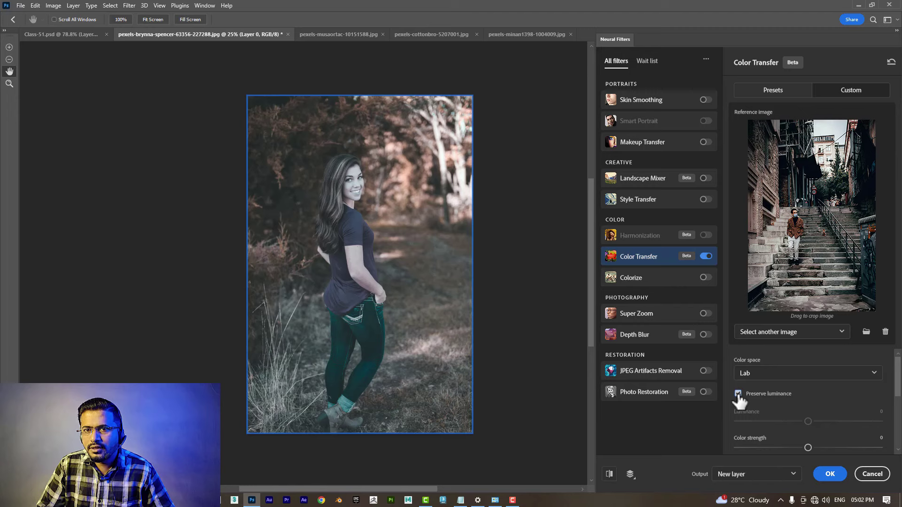
{"action": "left_click", "coordinate": [738, 394]}
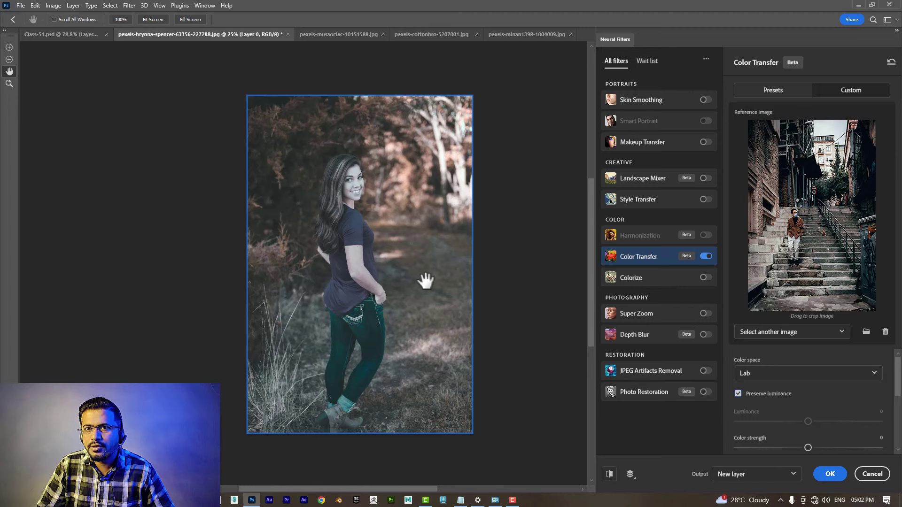
{"action": "left_click_drag", "start_coordinate": [426, 281], "coordinate": [419, 271]}
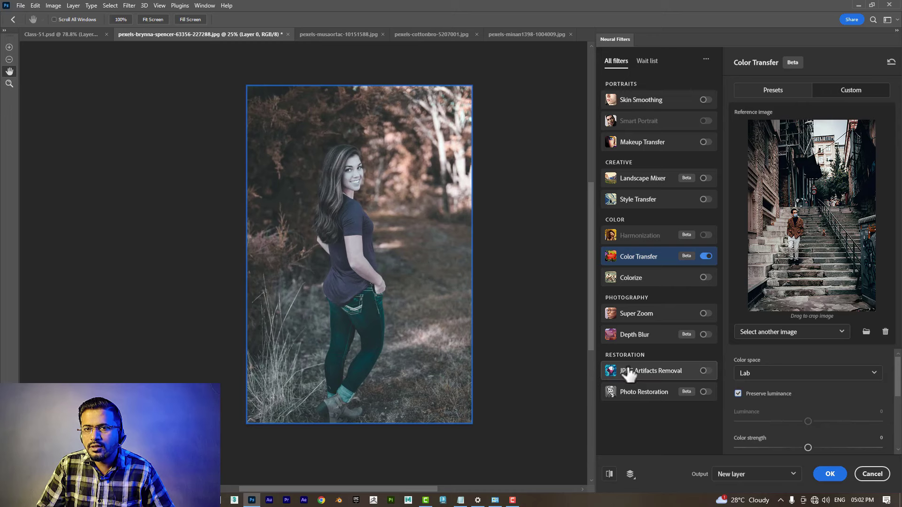
Raise Color strength to +15 and Brightness, then apply the Color Transfer
{"action": "left_click", "coordinate": [609, 475]}
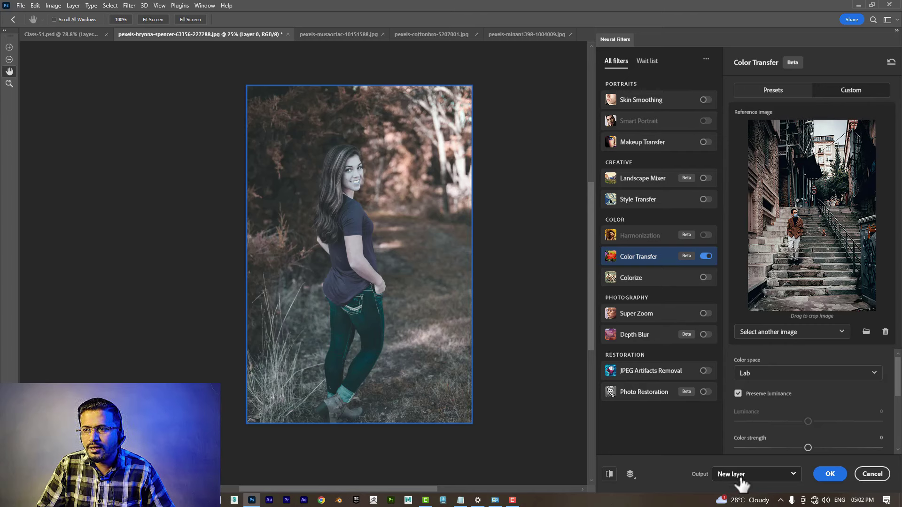
{"action": "scroll", "coordinate": [897, 383], "scroll_direction": "down", "scroll_amount": 2}
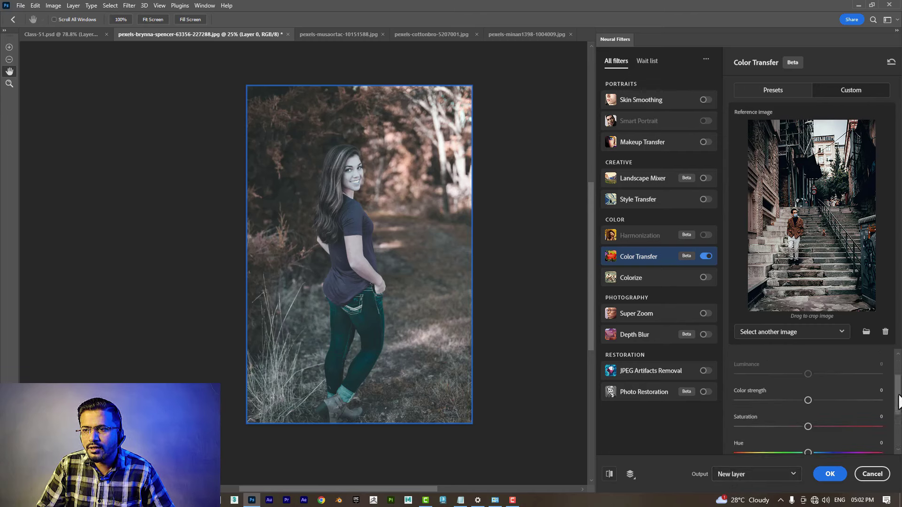
{"action": "left_click_drag", "start_coordinate": [892, 394], "coordinate": [892, 401]}
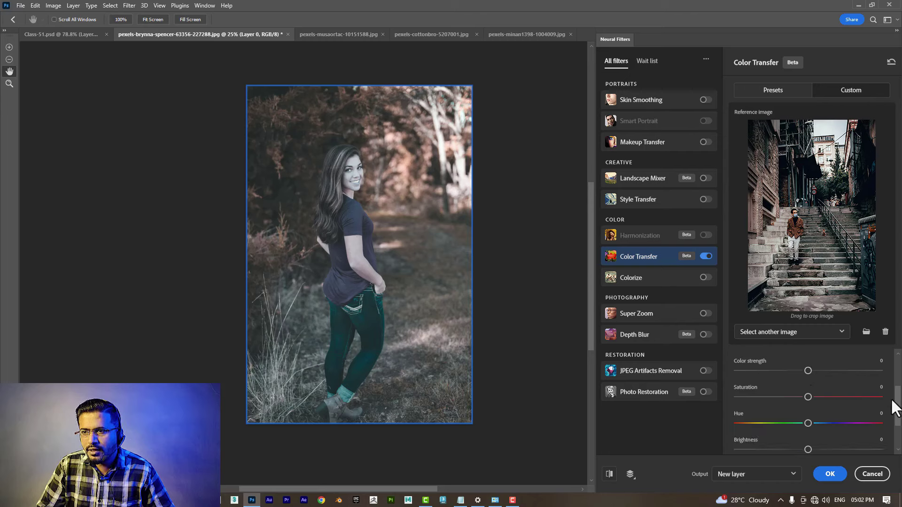
{"action": "left_click_drag", "start_coordinate": [809, 371], "coordinate": [829, 371]}
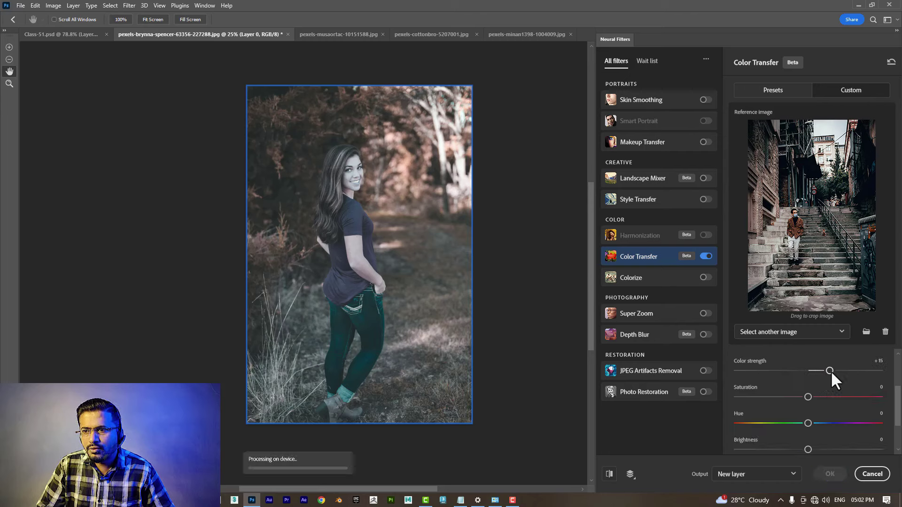
{"action": "scroll", "coordinate": [883, 403], "scroll_direction": "down", "scroll_amount": 1}
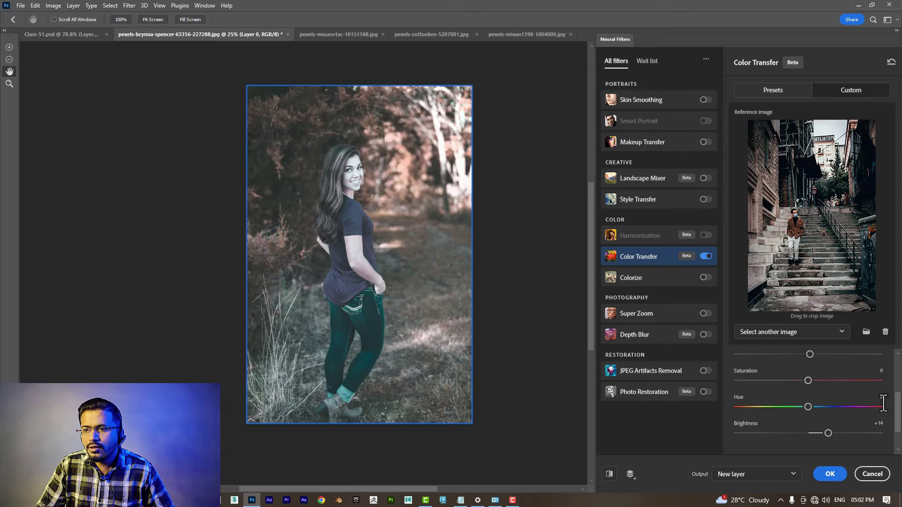
{"action": "left_click", "coordinate": [830, 474]}
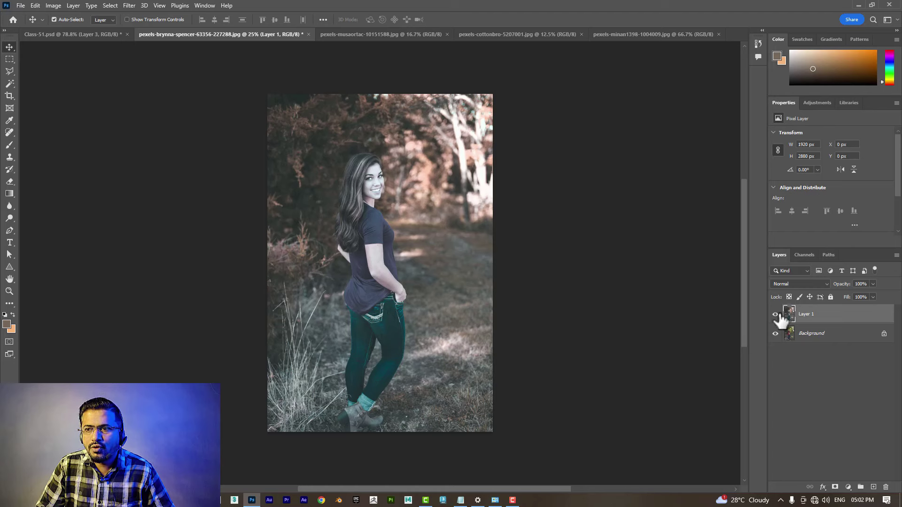
Compare Layer 1 with the original, then delete it, leaving only Background
{"action": "left_click", "coordinate": [775, 314]}
{"action": "left_click", "coordinate": [775, 314]}
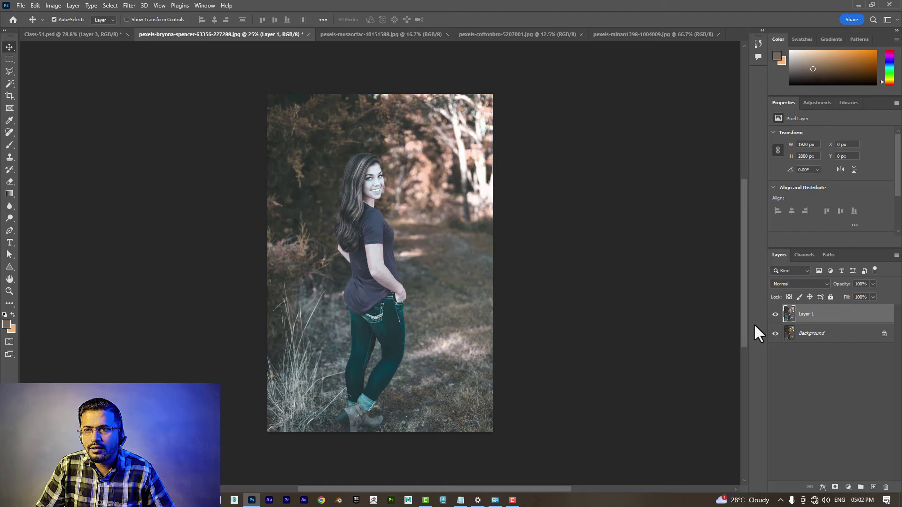
{"action": "left_click", "coordinate": [775, 315]}
{"action": "left_click", "coordinate": [776, 316]}
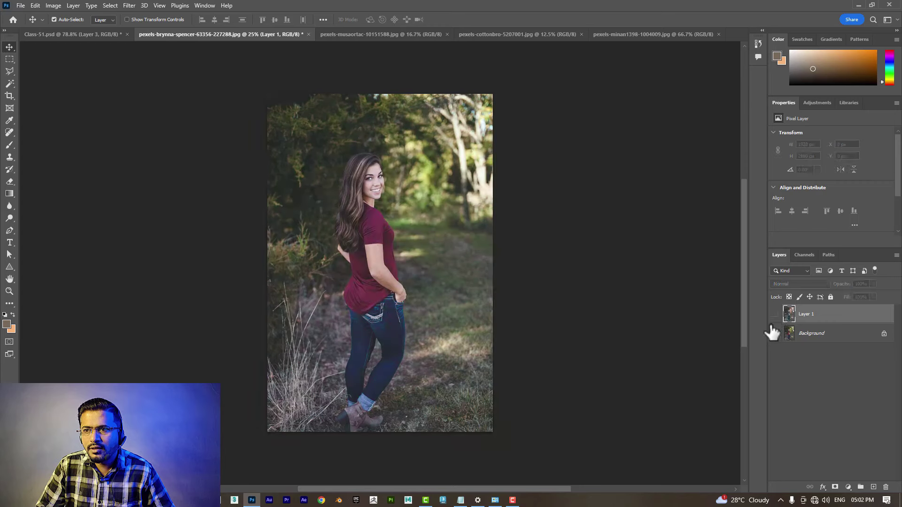
{"action": "left_click", "coordinate": [775, 315]}
{"action": "left_click", "coordinate": [776, 314]}
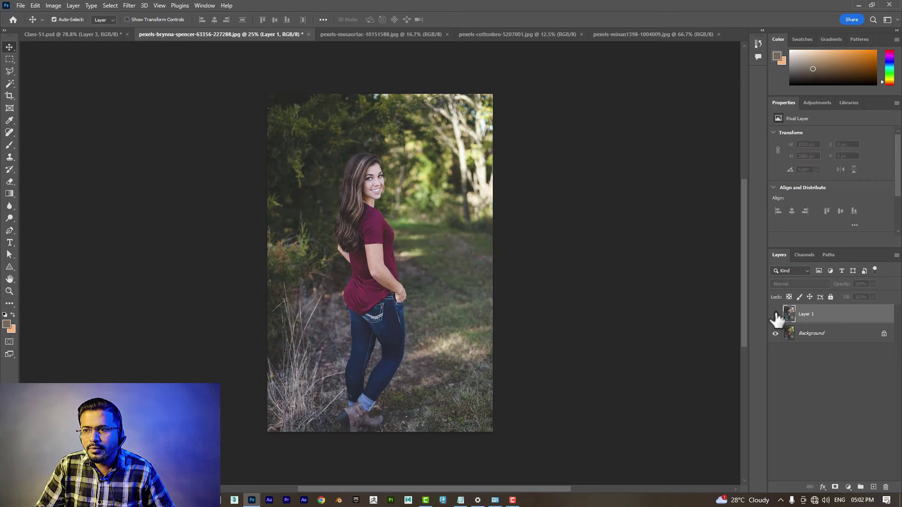
{"action": "left_click_drag", "start_coordinate": [886, 487], "coordinate": [886, 487]}
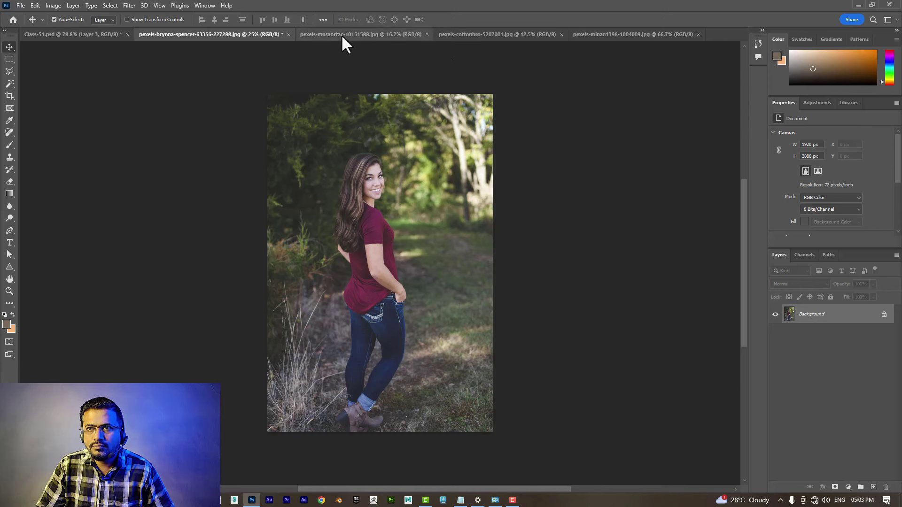
{"action": "left_click", "coordinate": [596, 34]}
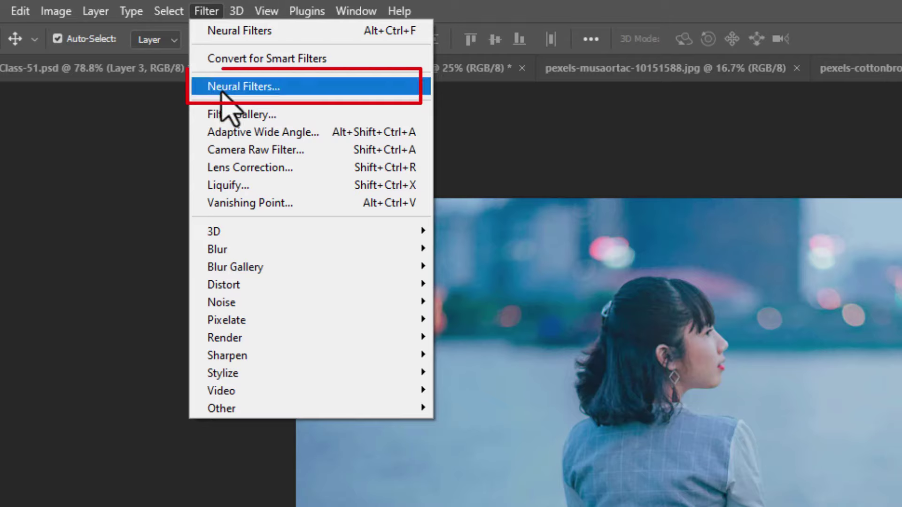
Open Neural Filters on the riverside photo and enable Colorize
{"action": "left_click", "coordinate": [226, 87]}
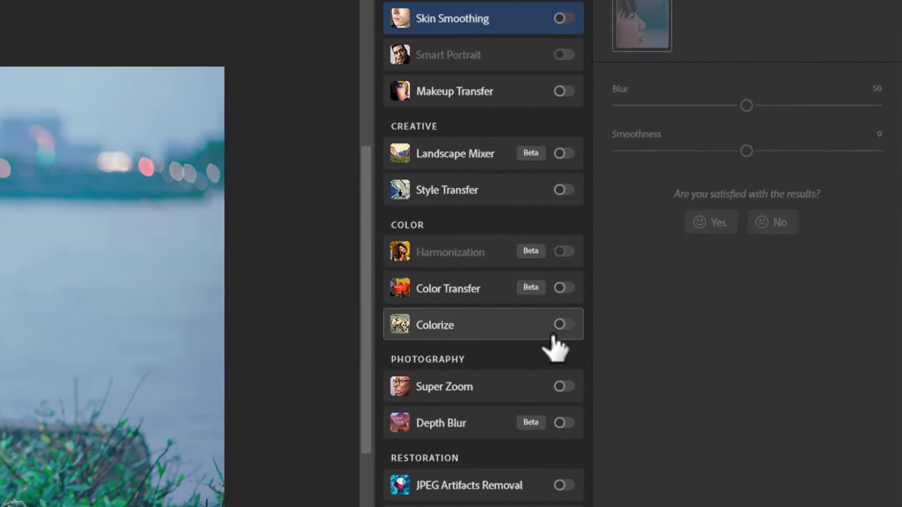
{"action": "left_click", "coordinate": [564, 325]}
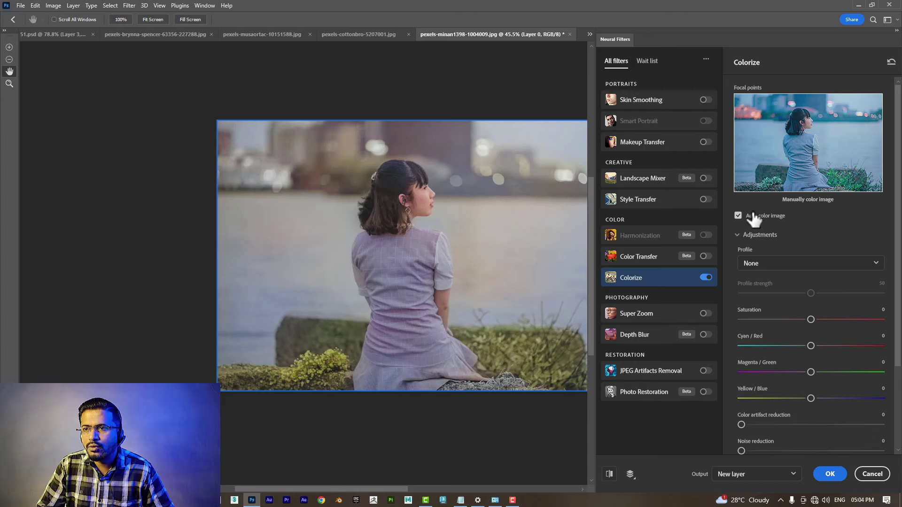
Try Retro high contrast and Retro blue brown, then set the profile to Retro light yellow
{"action": "left_click", "coordinate": [761, 263]}
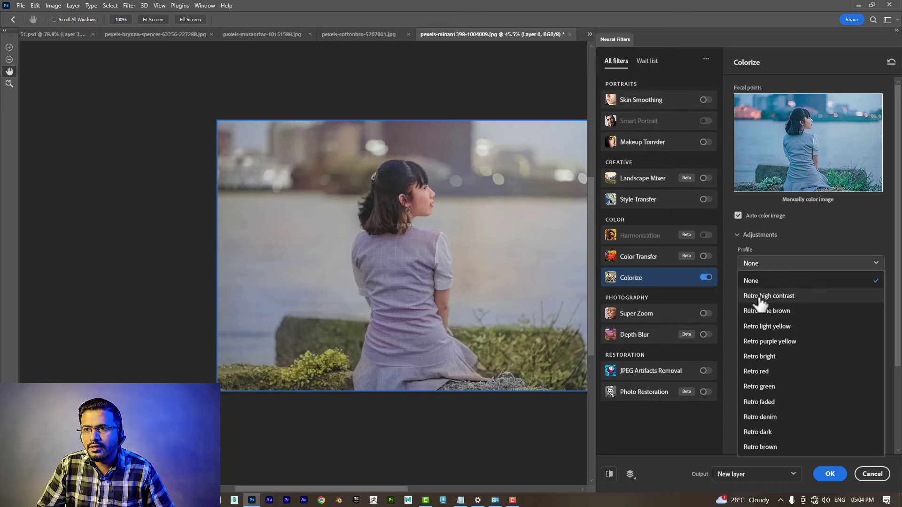
{"action": "left_click", "coordinate": [760, 296]}
{"action": "left_click", "coordinate": [765, 280]}
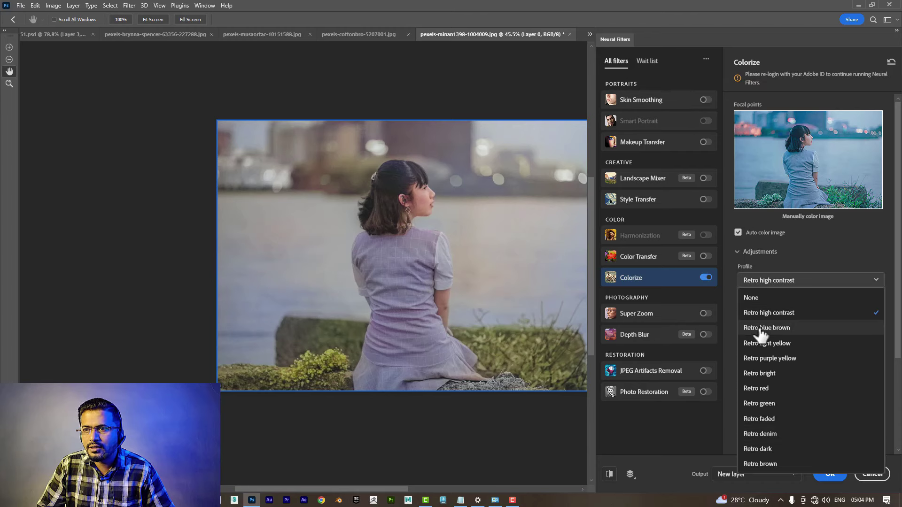
{"action": "left_click", "coordinate": [760, 328]}
{"action": "left_click", "coordinate": [796, 281]}
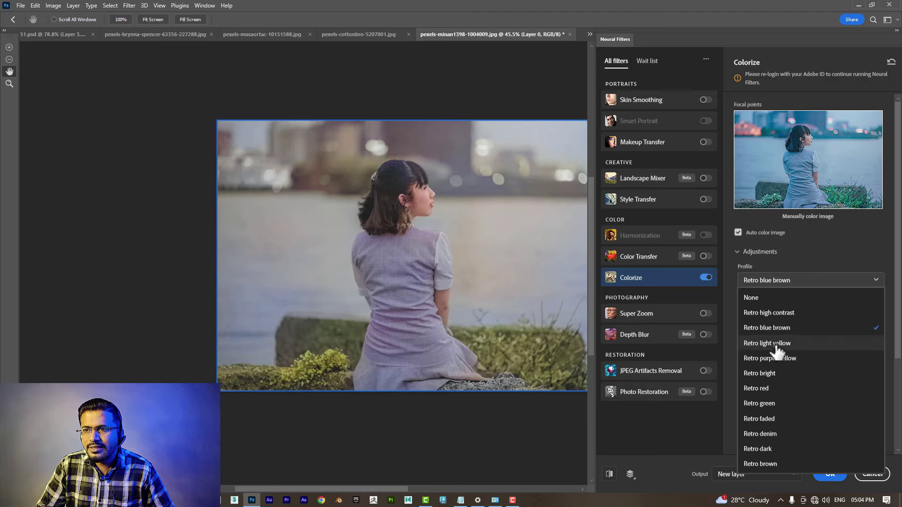
{"action": "left_click", "coordinate": [774, 344]}
Set Color artifact reduction to 34 and apply Colorize as a new colour layer
{"action": "left_click_drag", "start_coordinate": [897, 329], "coordinate": [897, 389]}
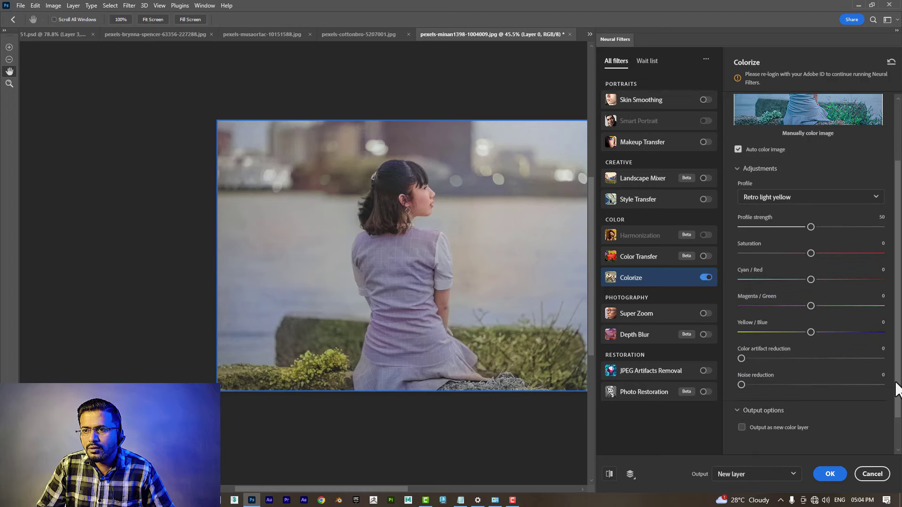
{"action": "scroll", "coordinate": [773, 368], "scroll_direction": "down", "scroll_amount": 1}
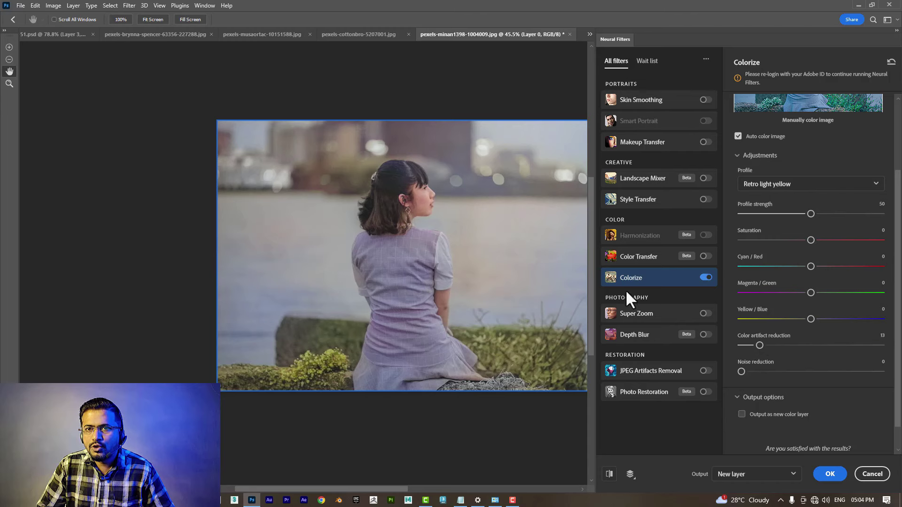
{"action": "left_click_drag", "start_coordinate": [781, 345], "coordinate": [789, 345]}
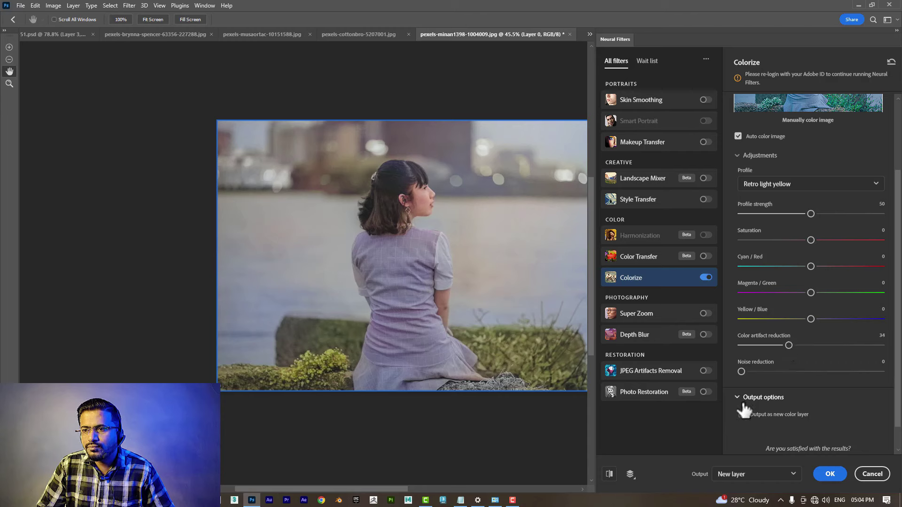
{"action": "scroll", "coordinate": [751, 403], "scroll_direction": "down", "scroll_amount": 1}
{"action": "scroll", "coordinate": [751, 405], "scroll_direction": "down", "scroll_amount": 1}
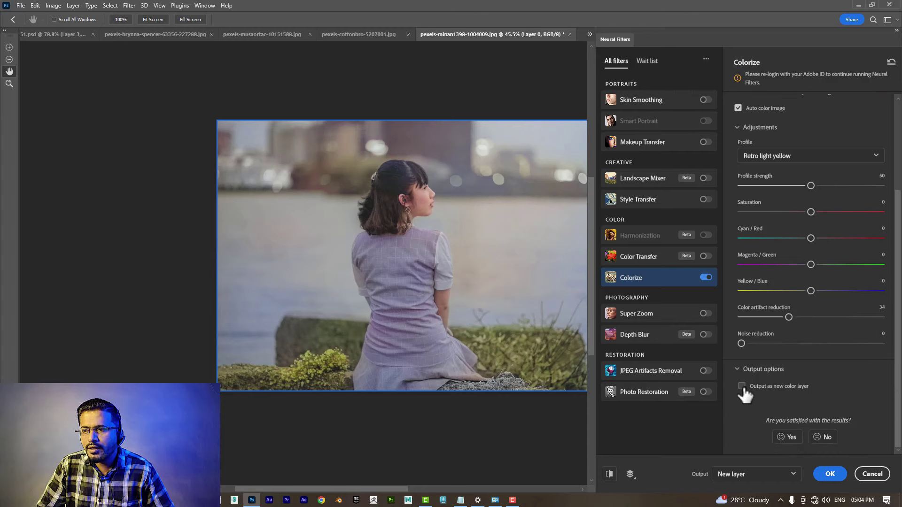
{"action": "left_click", "coordinate": [742, 387]}
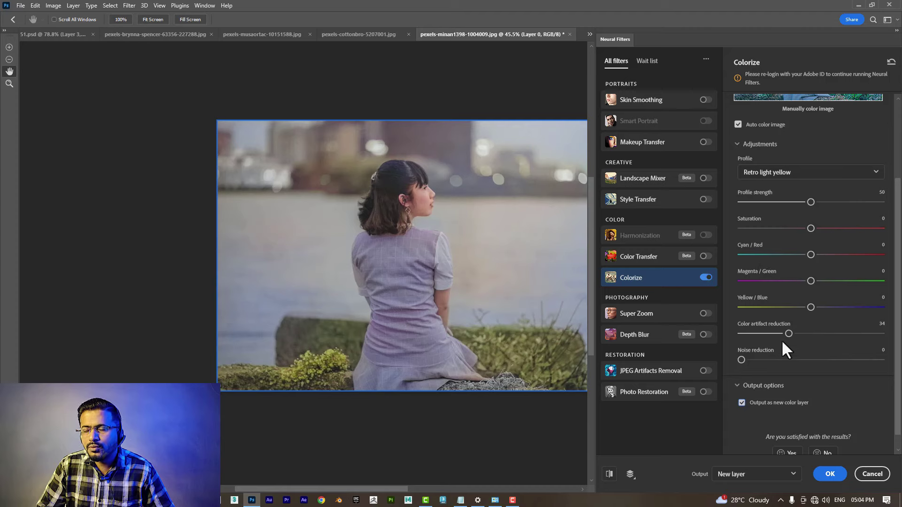
{"action": "left_click", "coordinate": [828, 474]}
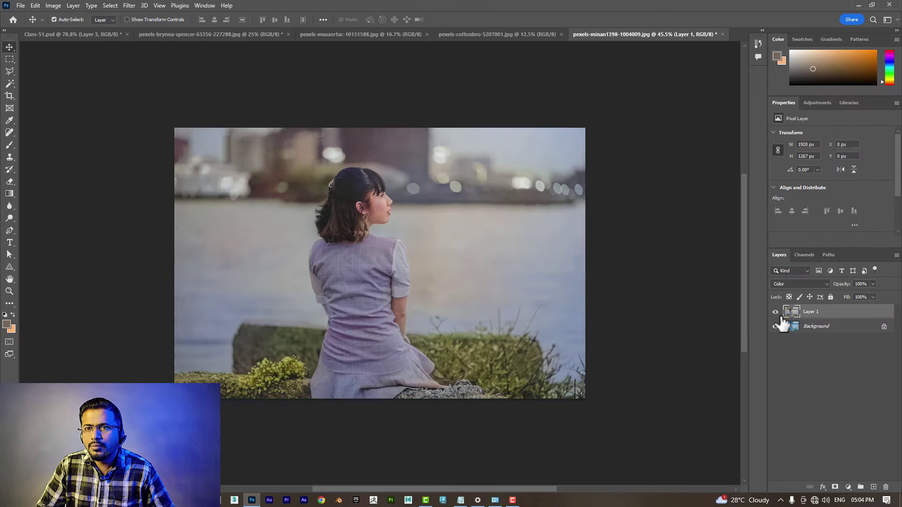
{"action": "left_click", "coordinate": [775, 314]}
{"action": "left_click", "coordinate": [775, 312]}
{"action": "left_click", "coordinate": [775, 313]}
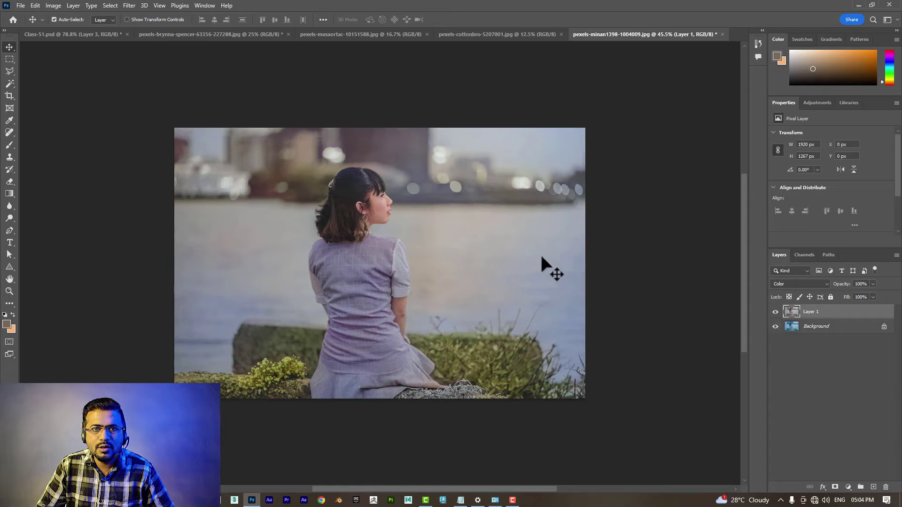